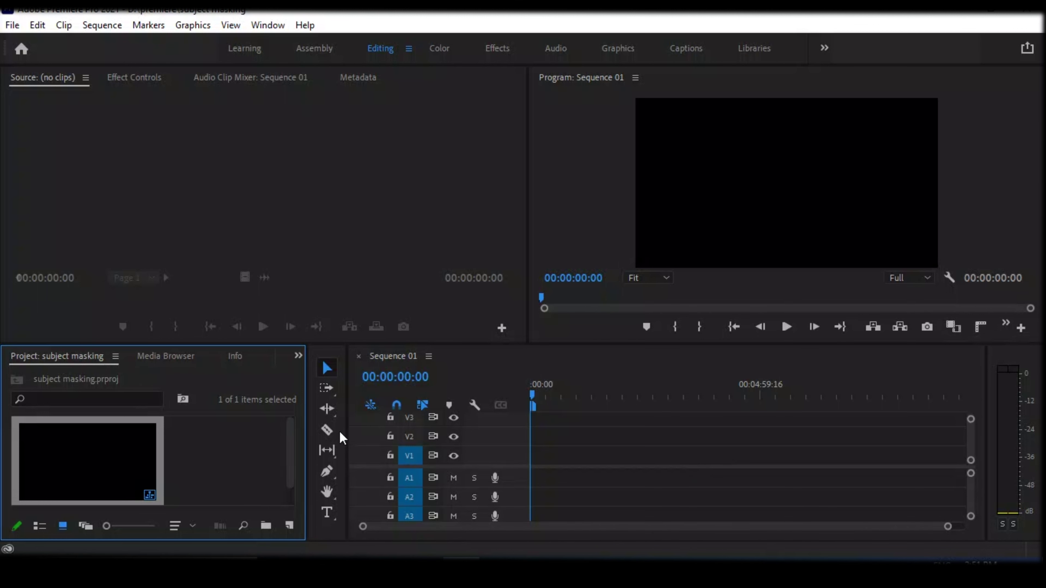
# Add a title reading 'telugu tutorial tube' in the program frame and select all its text
pyautogui.click(327, 513)
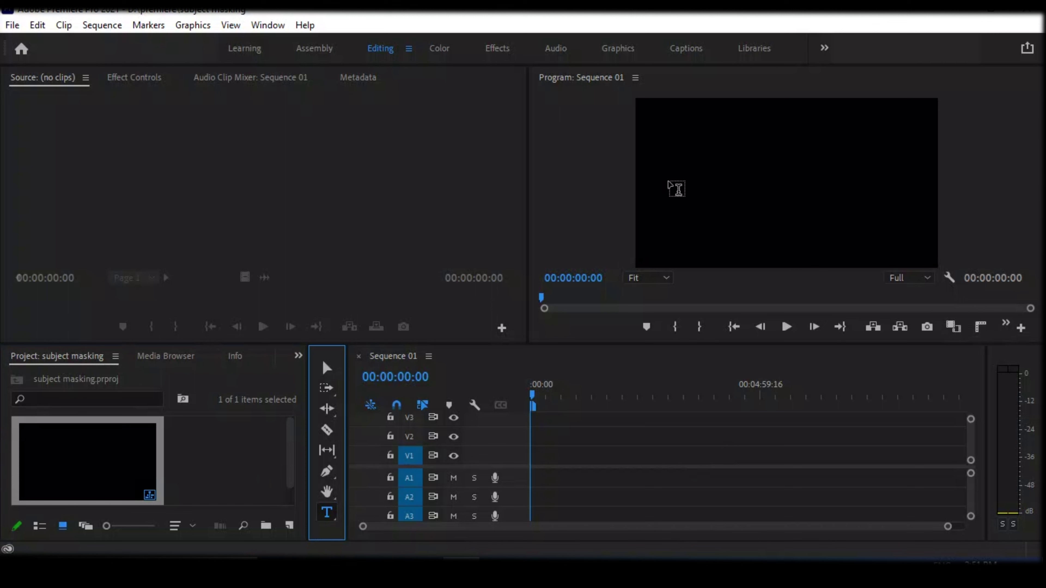
pyautogui.click(681, 178)
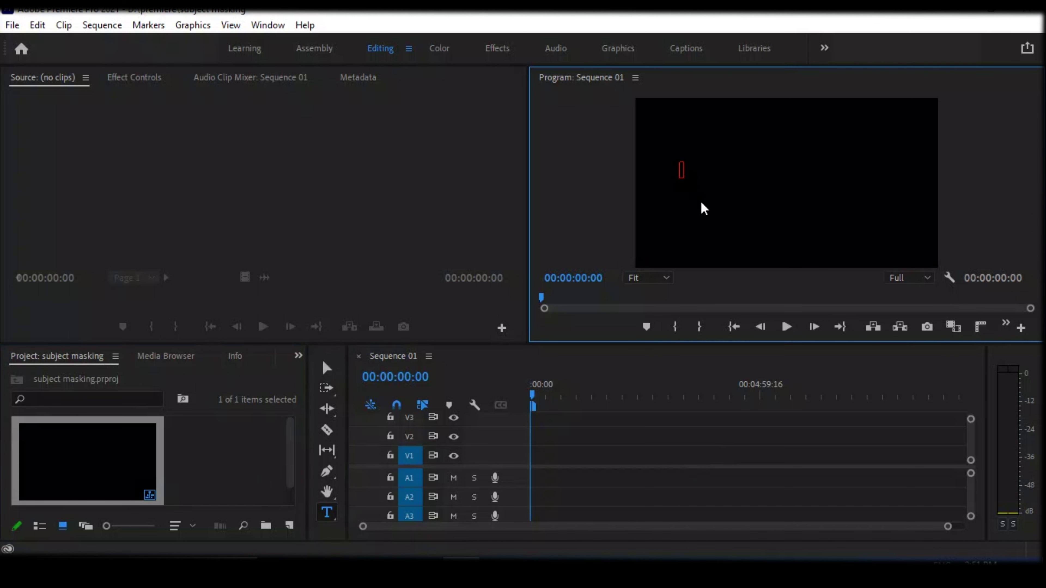
pyautogui.write('te')
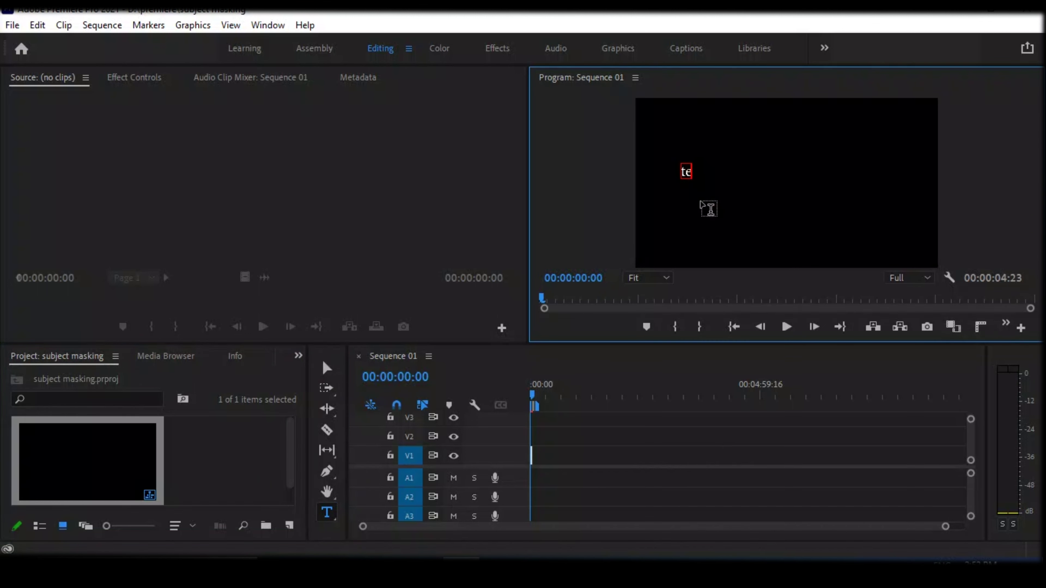
pyautogui.write('lugu')
pyautogui.write(' tutorial')
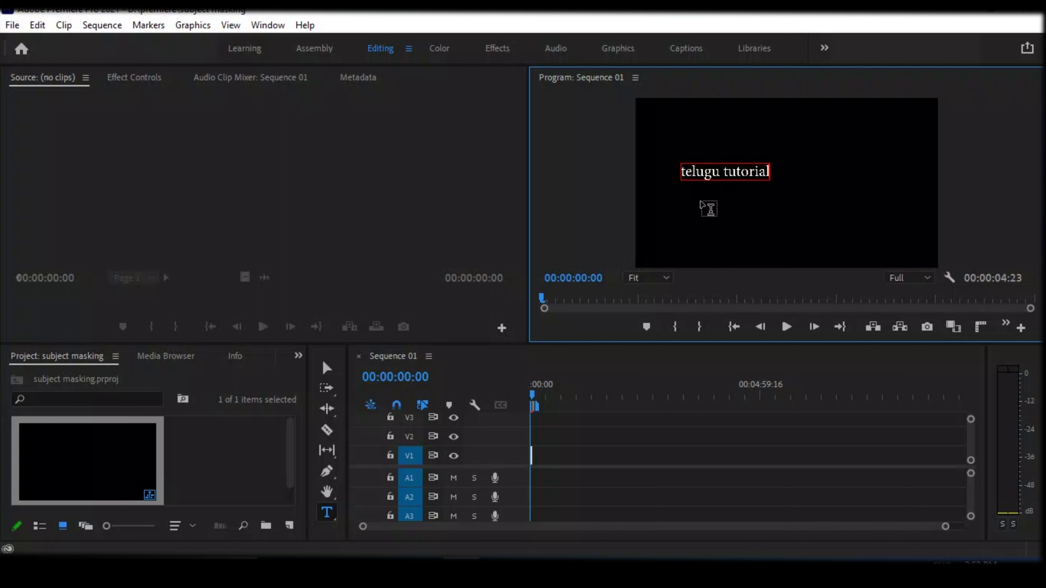
pyautogui.write(' tube')
pyautogui.hotkey('ctrl', 'a')
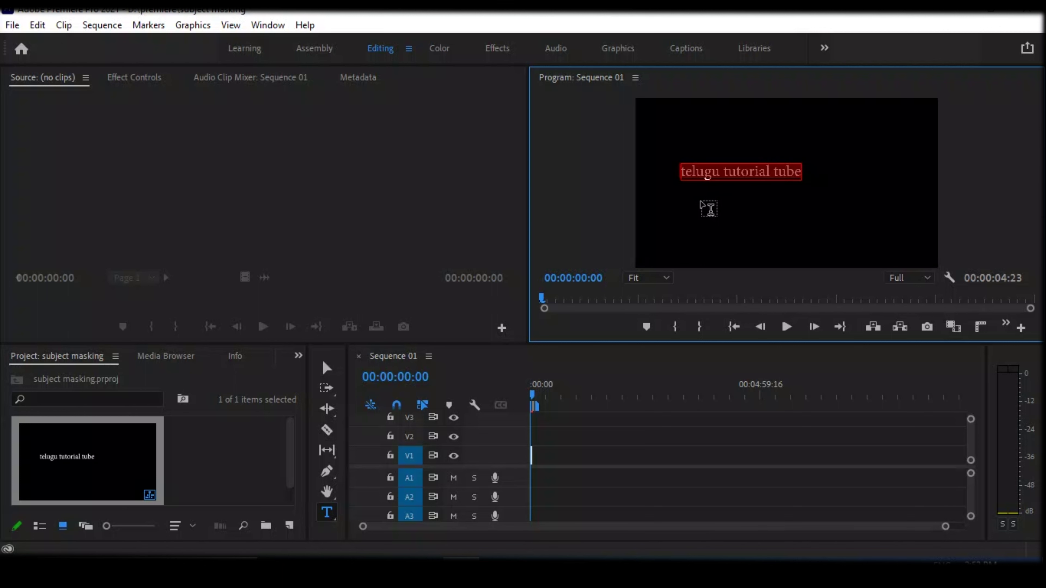
# Expand the title's Text properties in Effect Controls and raise the font size to 211
pyautogui.click(124, 77)
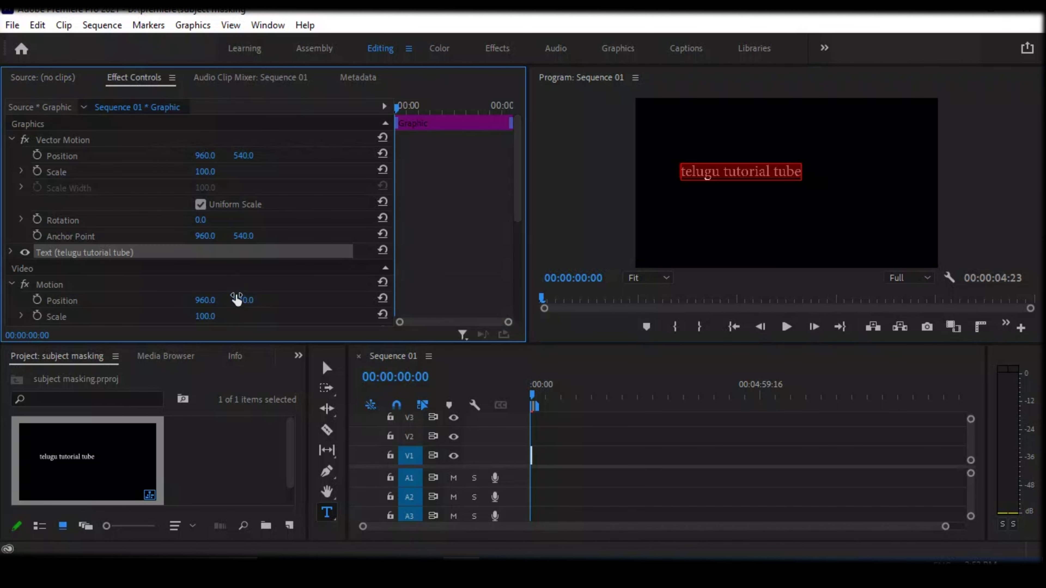
pyautogui.click(12, 253)
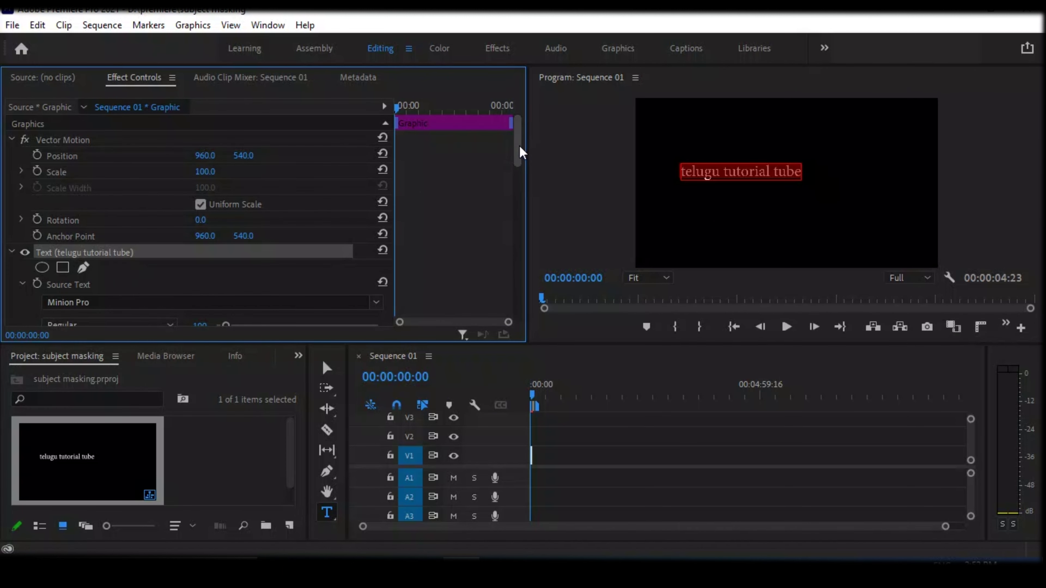
pyautogui.moveTo(520, 146); pyautogui.dragTo(526, 180)
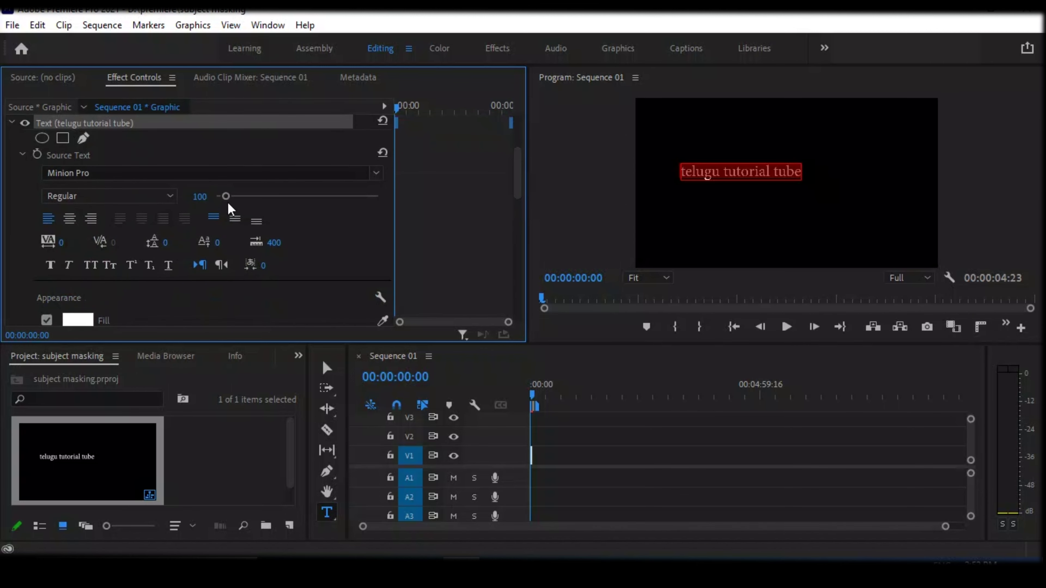
pyautogui.moveTo(226, 197); pyautogui.dragTo(237, 196)
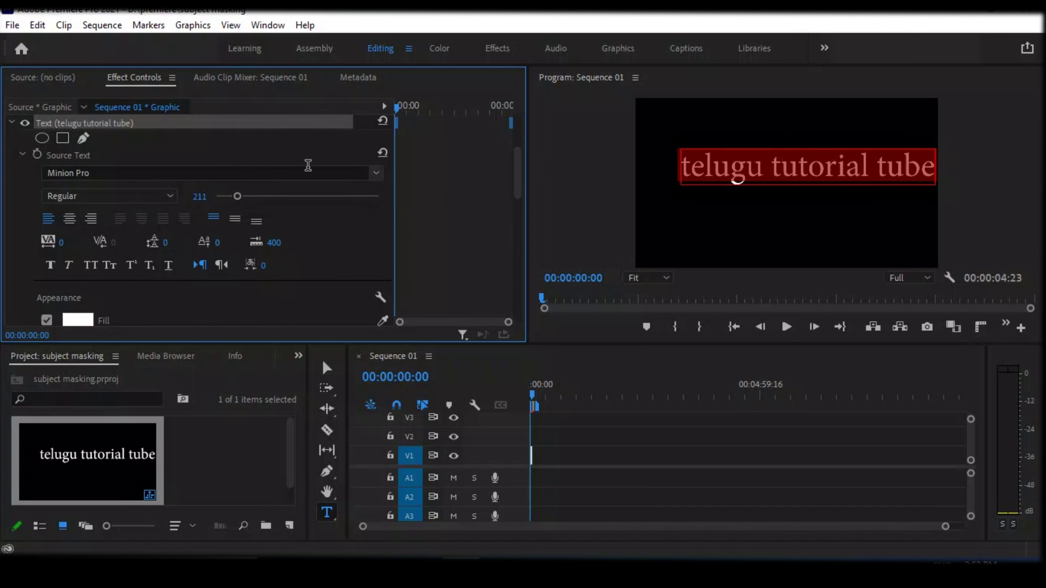
pyautogui.click(376, 174)
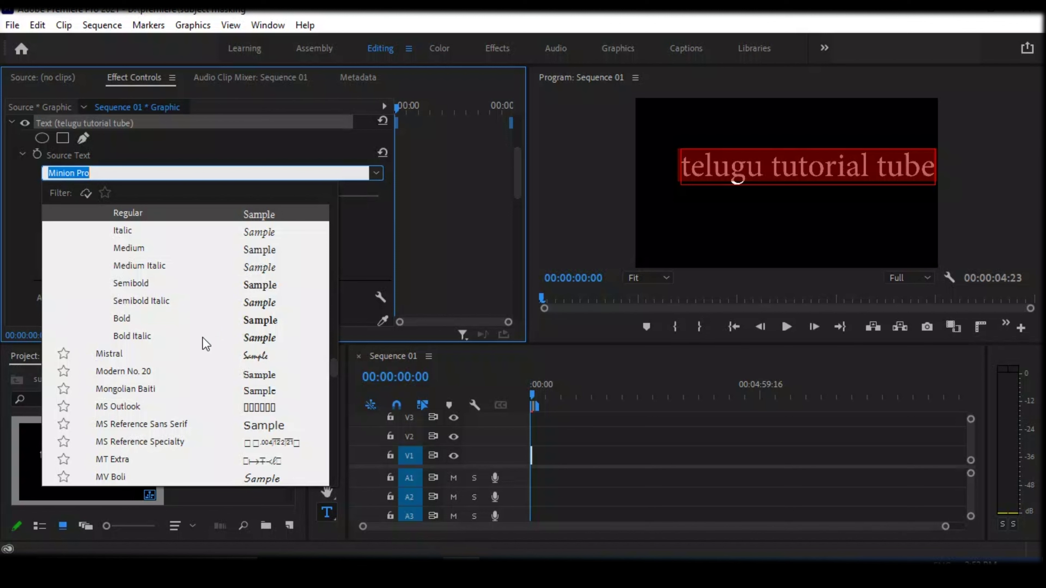
# Change the title font to Terminator Real NFI and reduce its size to 69
pyautogui.scroll(-3, 202, 357)
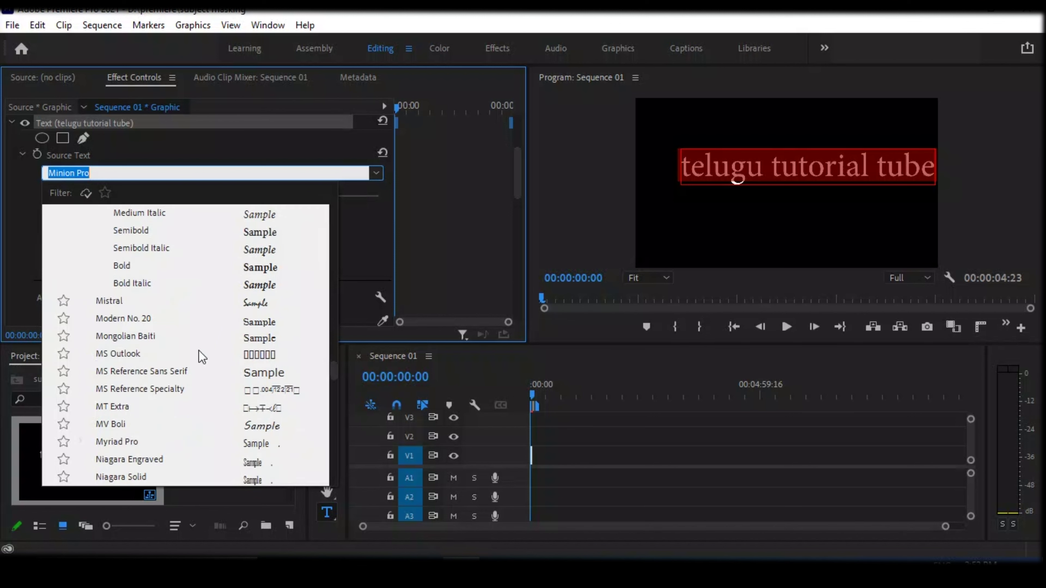
pyautogui.scroll(-3, 202, 357)
pyautogui.scroll(-1, 202, 357)
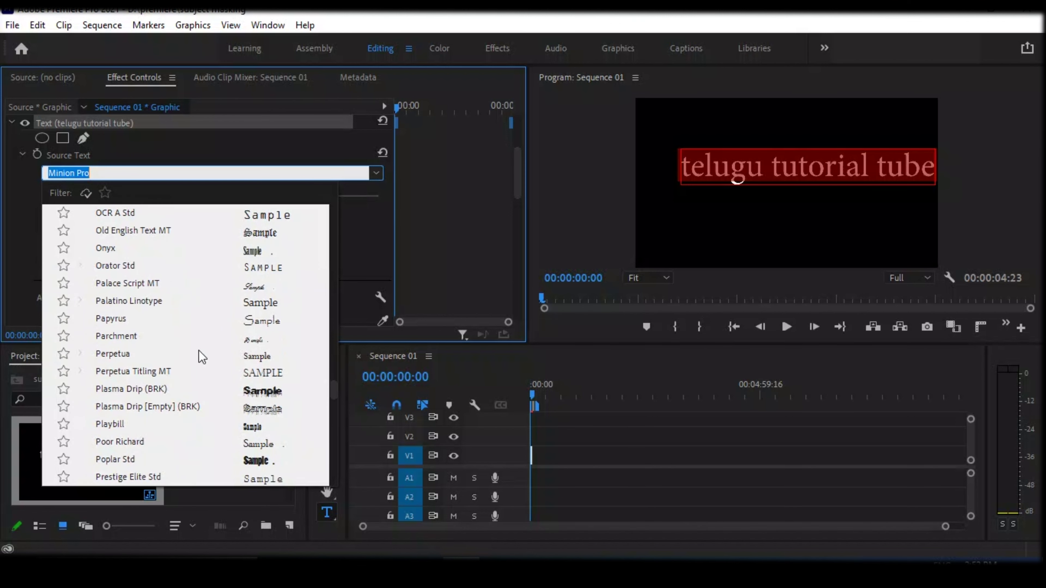
pyautogui.scroll(-3, 202, 357)
pyautogui.scroll(-3, 202, 357)
pyautogui.scroll(-5, 202, 357)
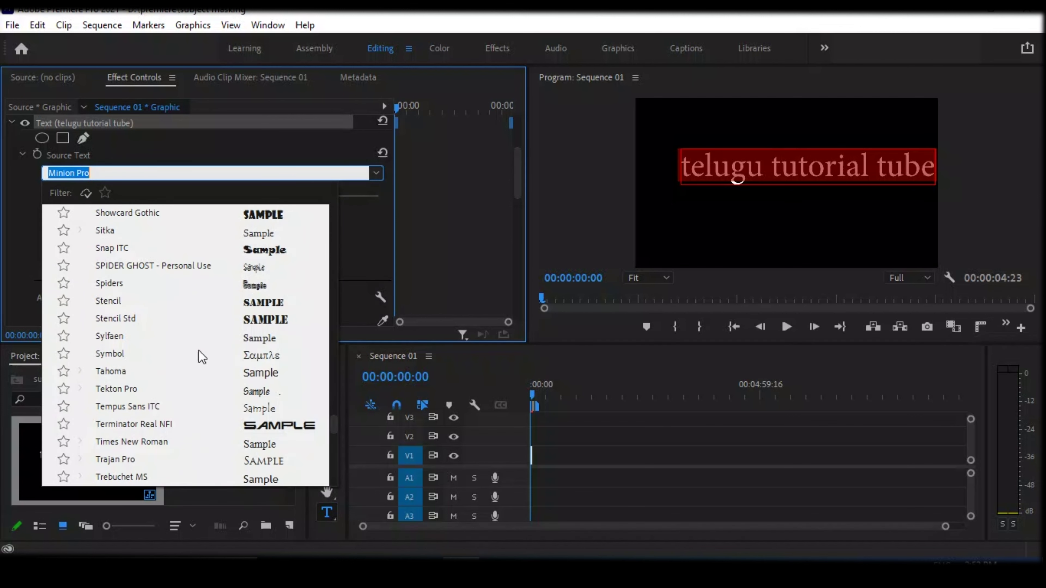
pyautogui.click(141, 425)
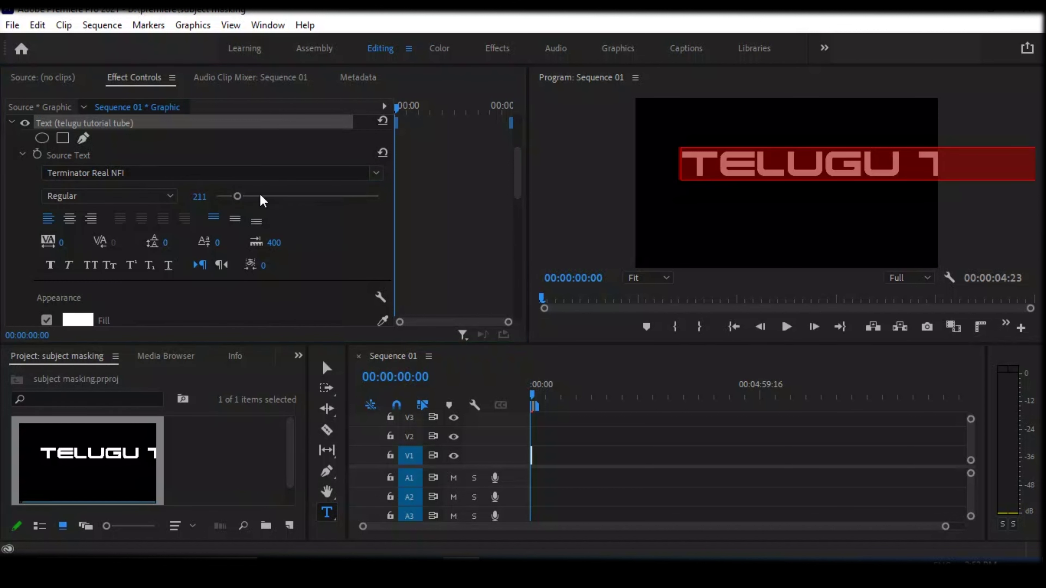
pyautogui.moveTo(238, 196); pyautogui.dragTo(222, 197)
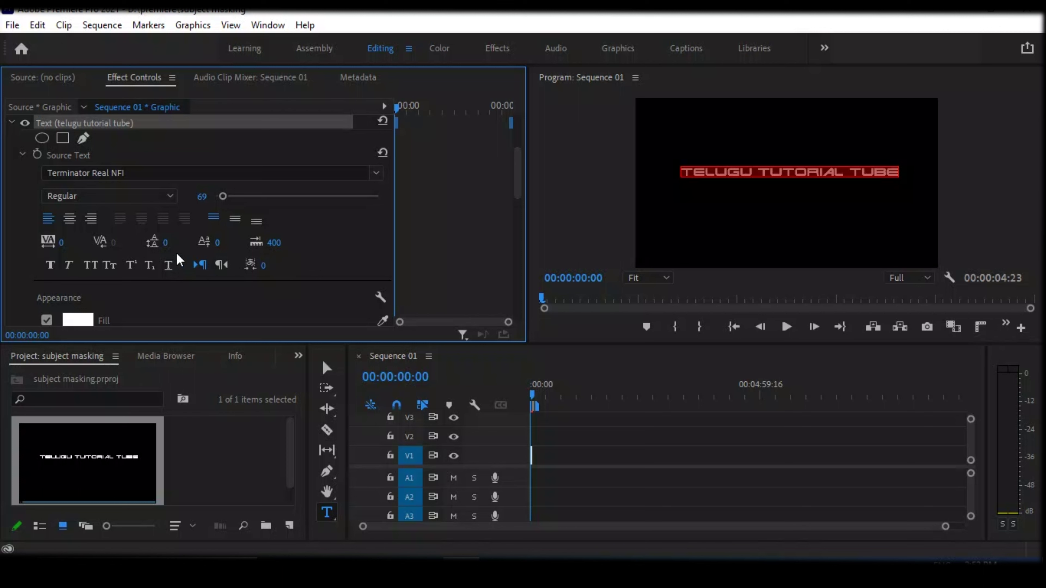
# Make the title faux bold, stretch it to Scale Height 363 with width 100, and position it at 960, 810
pyautogui.click(51, 265)
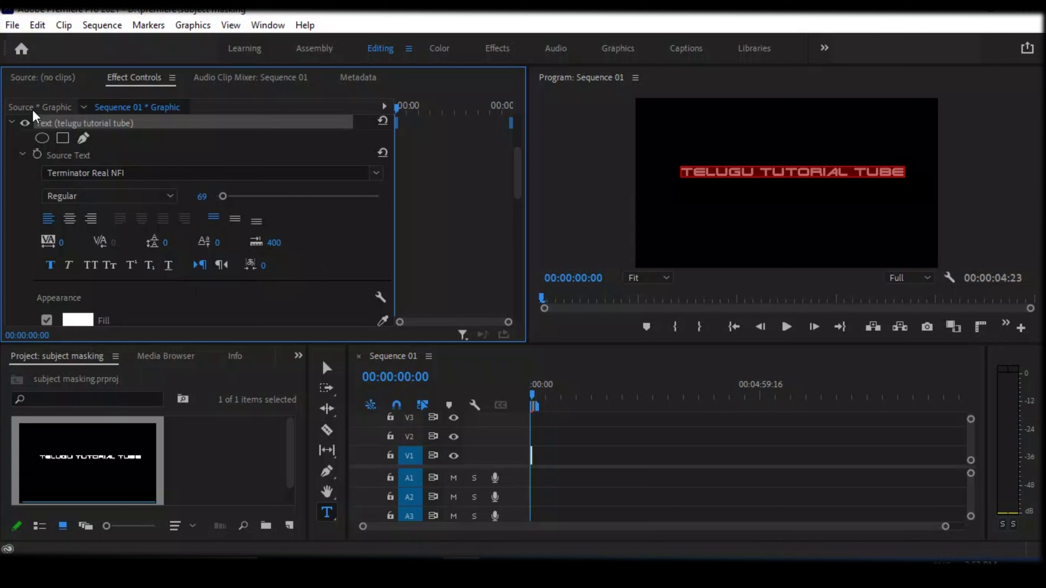
pyautogui.scroll(1, 516, 178)
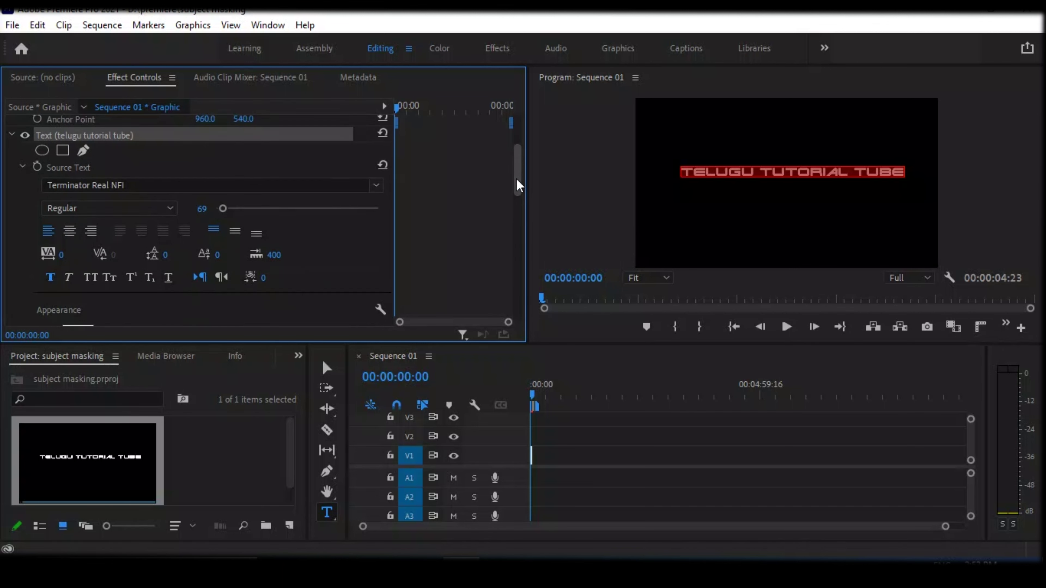
pyautogui.moveTo(516, 179); pyautogui.dragTo(520, 118)
pyautogui.click(200, 205)
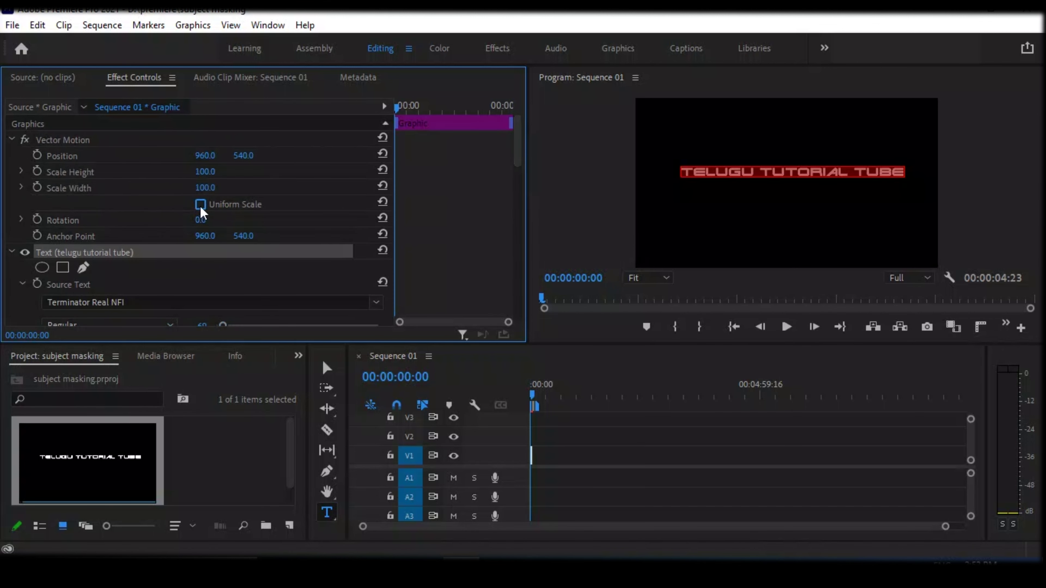
pyautogui.moveTo(205, 172); pyautogui.dragTo(313, 172)
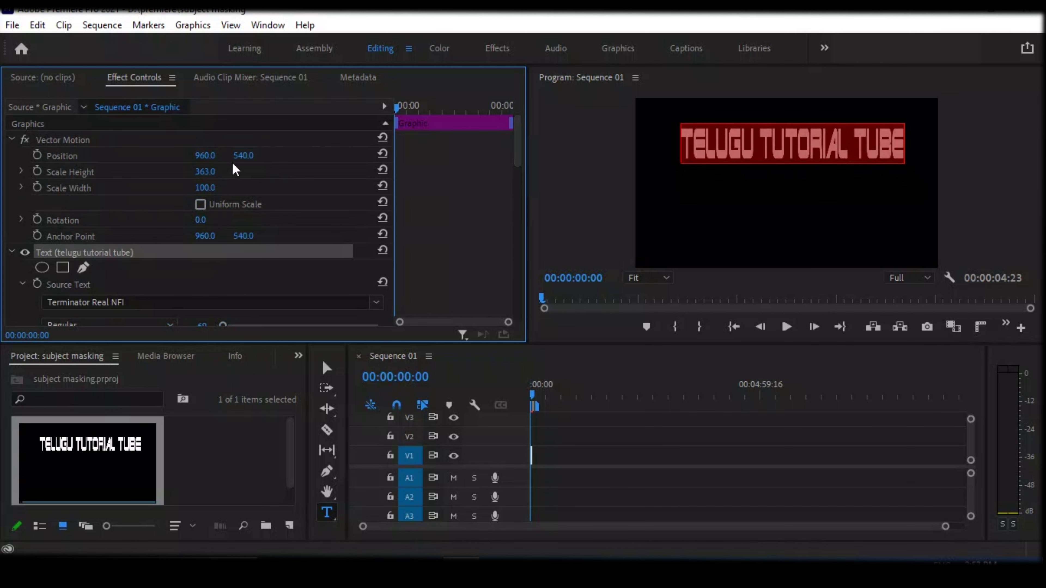
pyautogui.moveTo(242, 155); pyautogui.dragTo(353, 155)
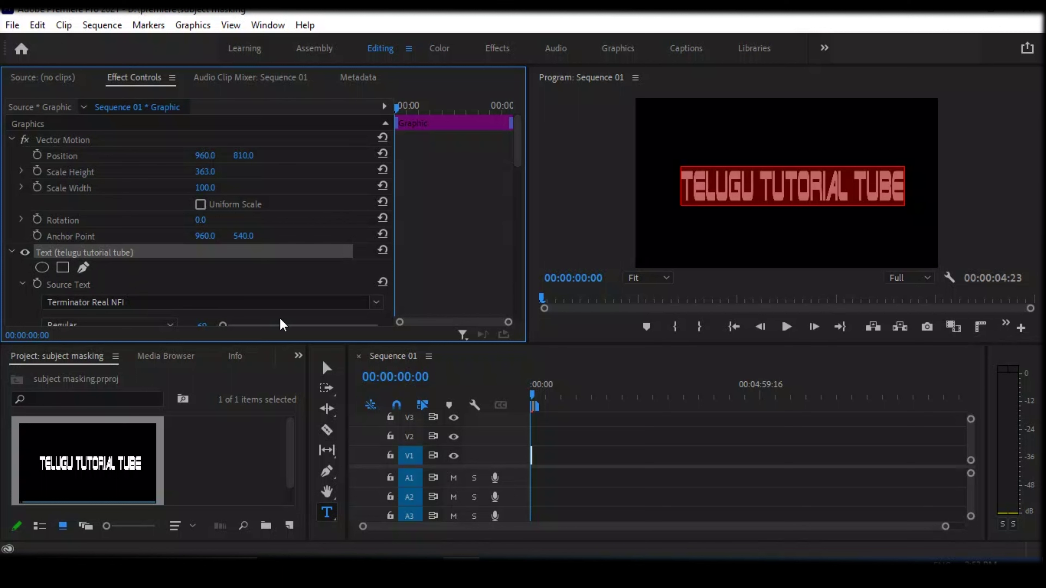
# Add an ellipse mask to the title layer and return the playhead to 00:00:00:00
pyautogui.click(40, 268)
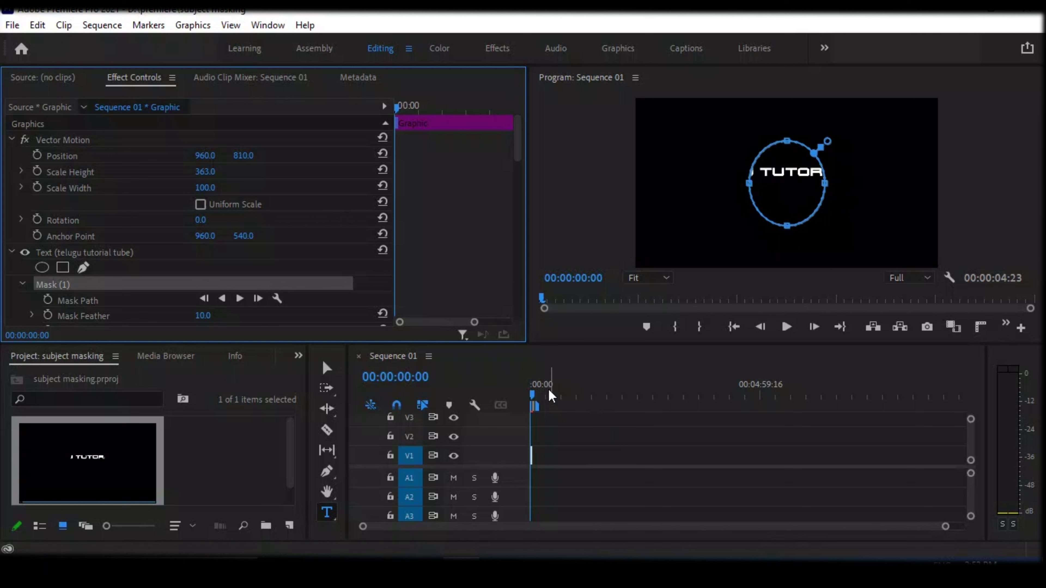
pyautogui.click(543, 377)
pyautogui.press('=')
pyautogui.press('=')
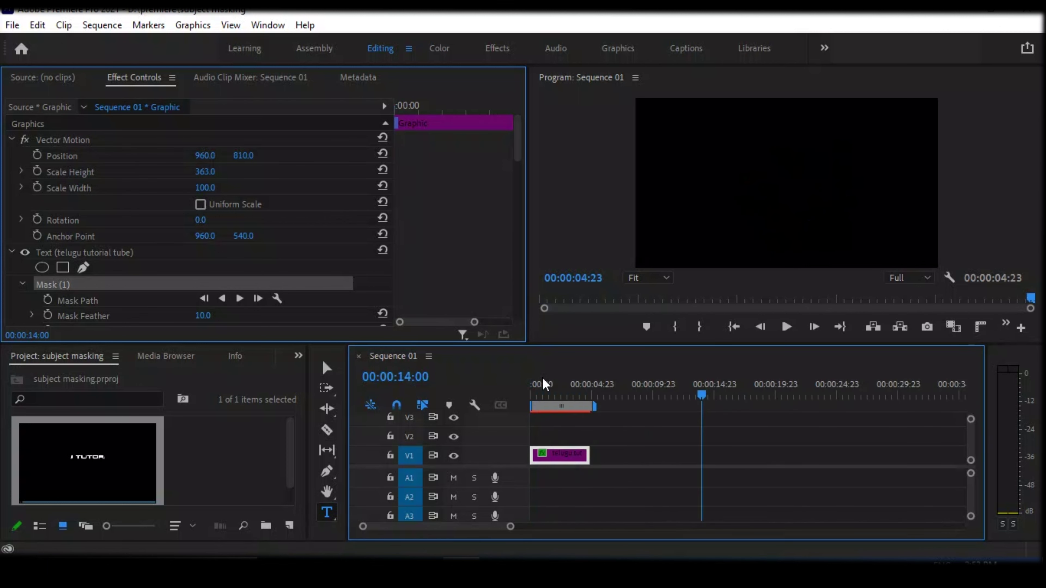
pyautogui.press('=')
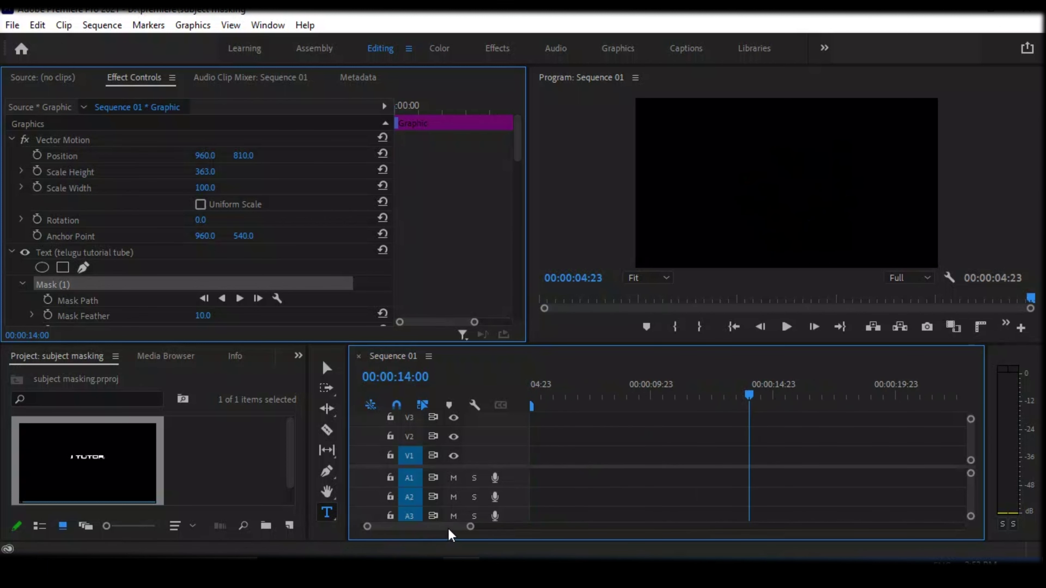
pyautogui.moveTo(447, 529); pyautogui.dragTo(406, 532)
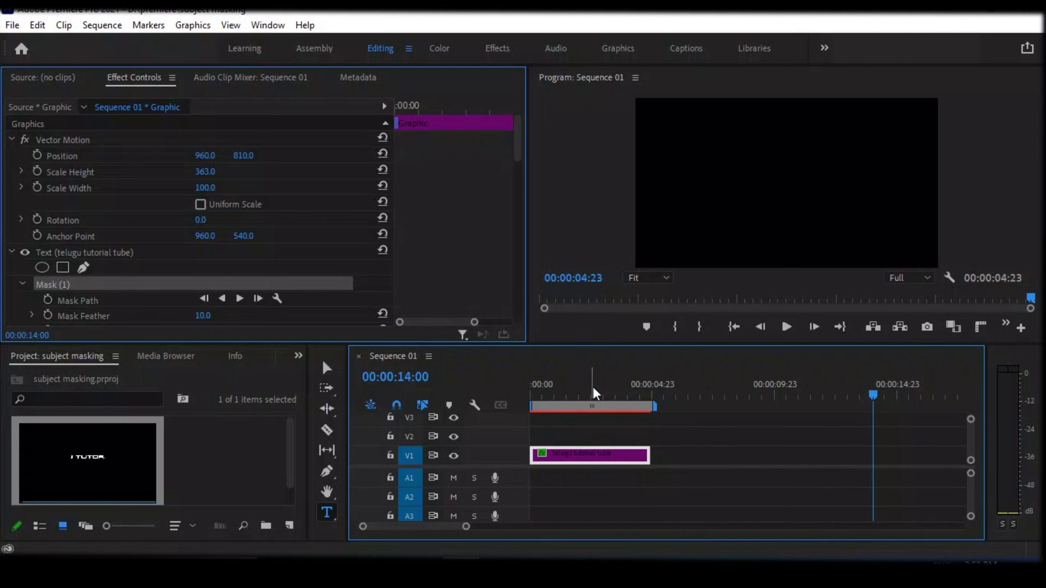
pyautogui.moveTo(592, 387); pyautogui.dragTo(524, 401)
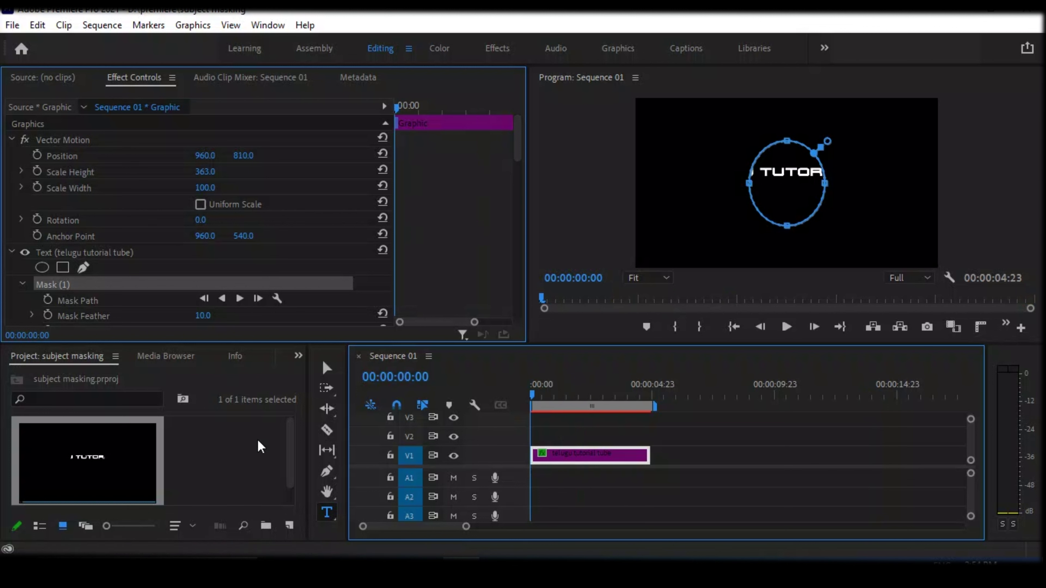
pyautogui.click(804, 152)
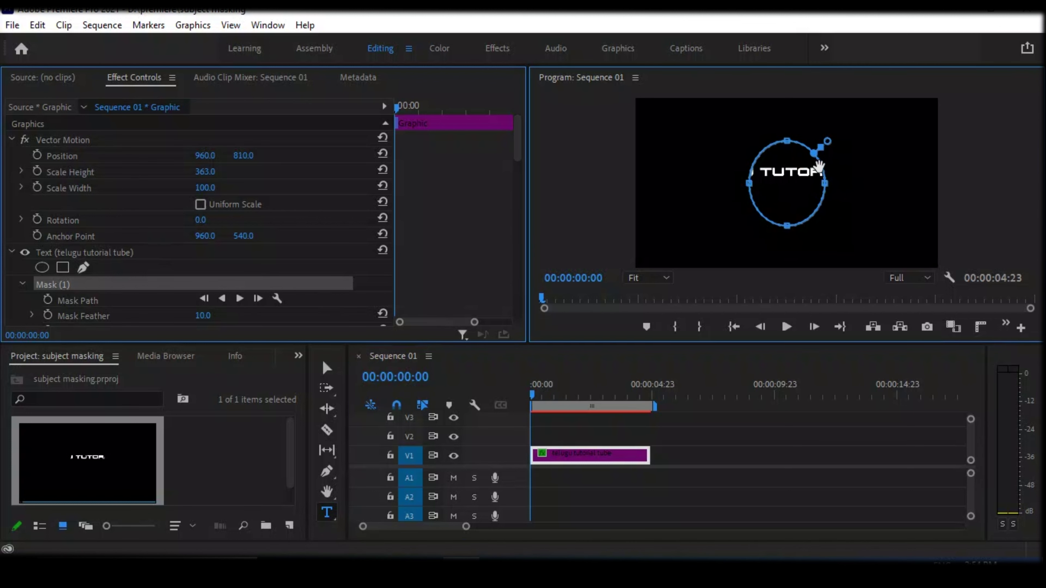
# Drag the ellipse mask to the frame's left edge so no text shows at the start
pyautogui.moveTo(804, 166); pyautogui.dragTo(689, 168)
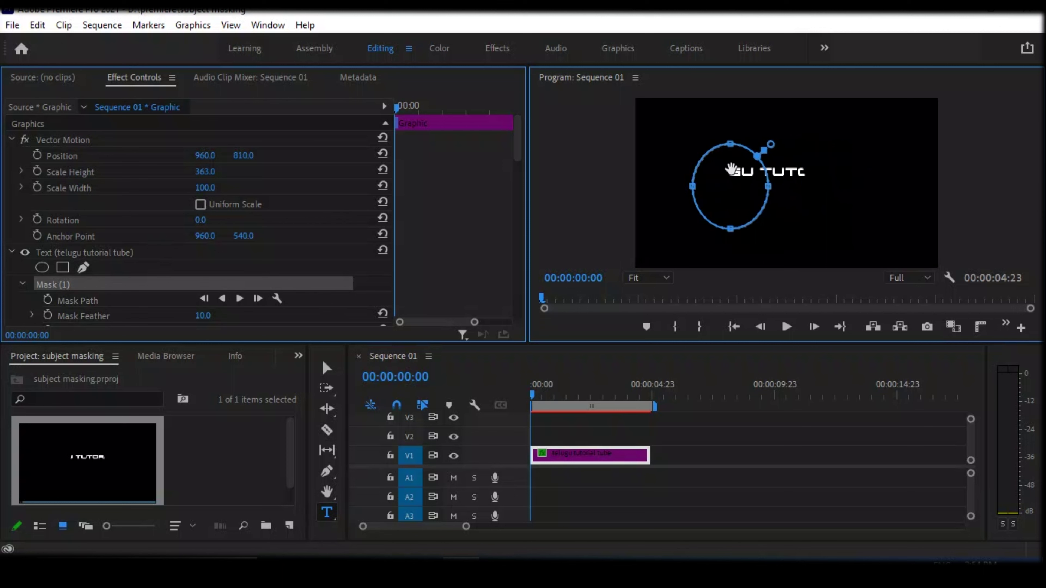
pyautogui.moveTo(689, 168); pyautogui.dragTo(667, 162)
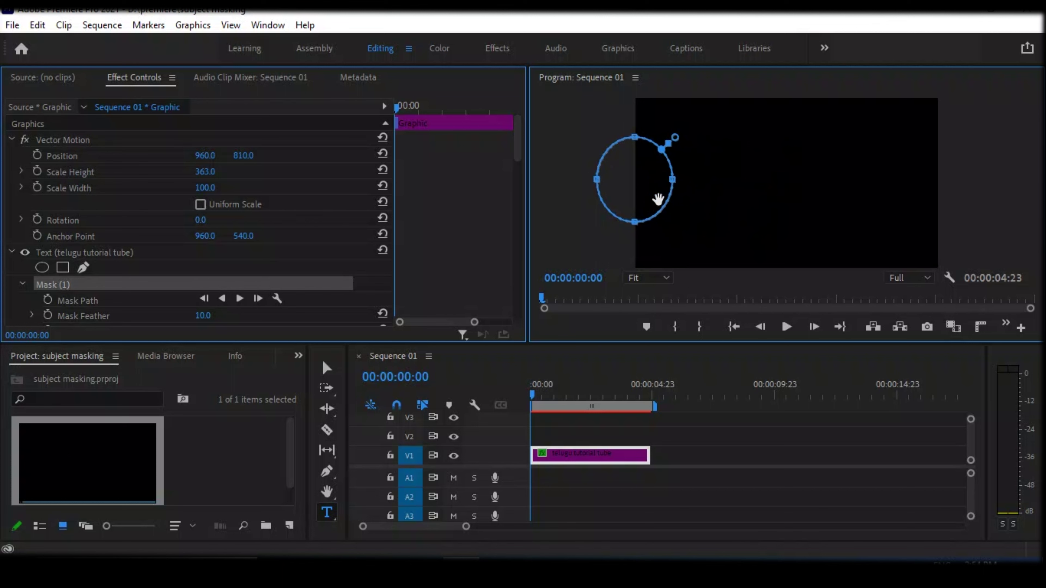
pyautogui.click(648, 395)
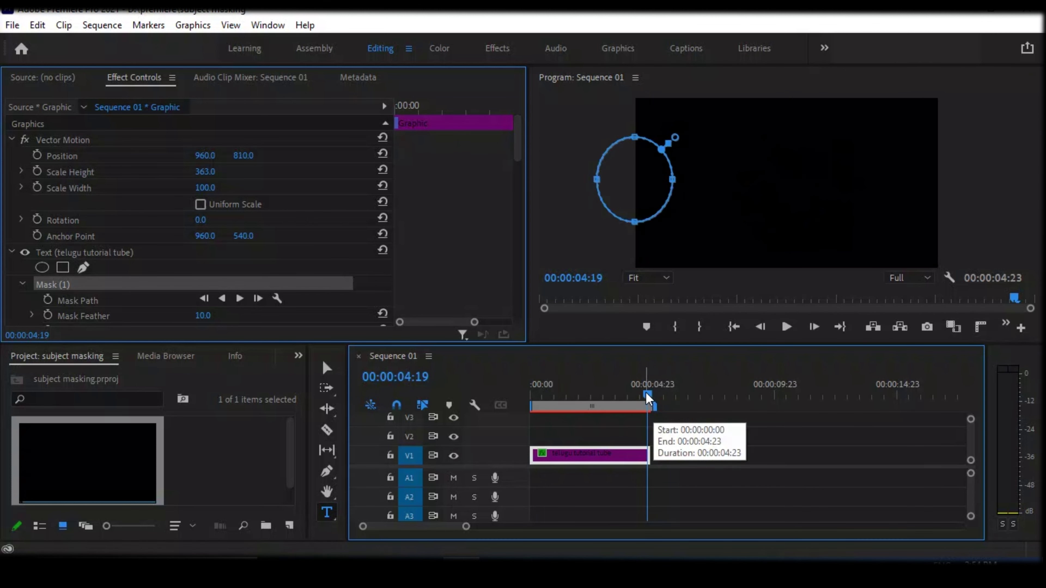
pyautogui.press('Home')
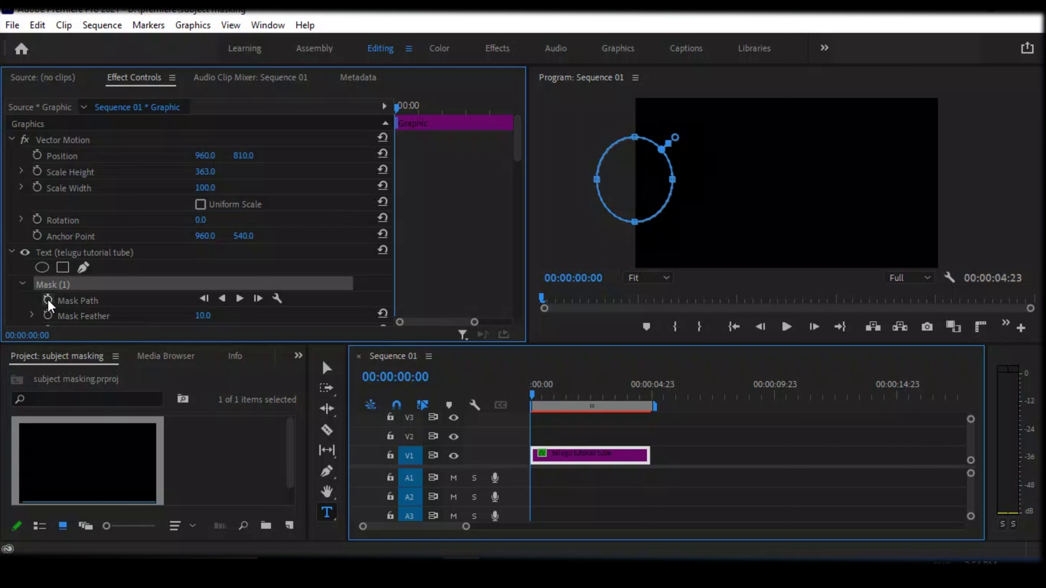
# Keyframe the mask path at 0:00, then move the mask to the right edge at 00:00:04:10
pyautogui.click(48, 301)
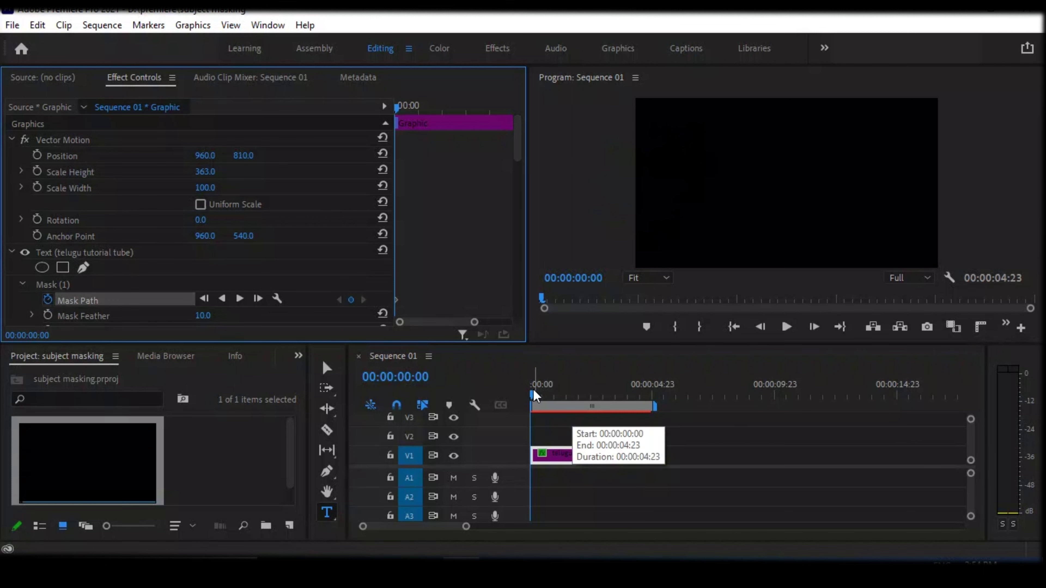
pyautogui.moveTo(533, 389)
pyautogui.mouseDown()
pyautogui.moveTo(647, 404)
pyautogui.moveTo(638, 405)
pyautogui.mouseUp()
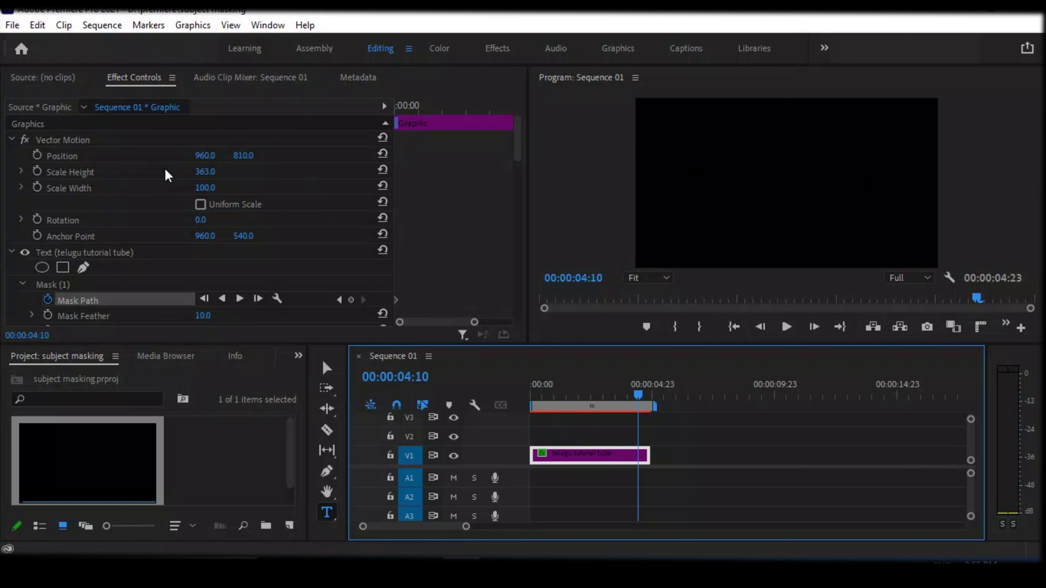
pyautogui.click(54, 286)
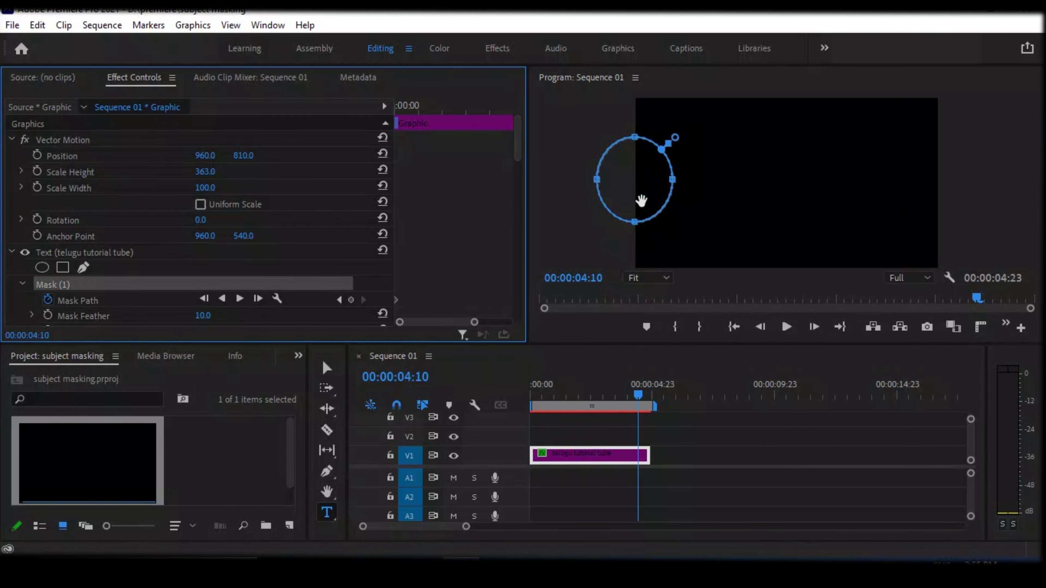
pyautogui.moveTo(666, 160); pyautogui.dragTo(967, 147)
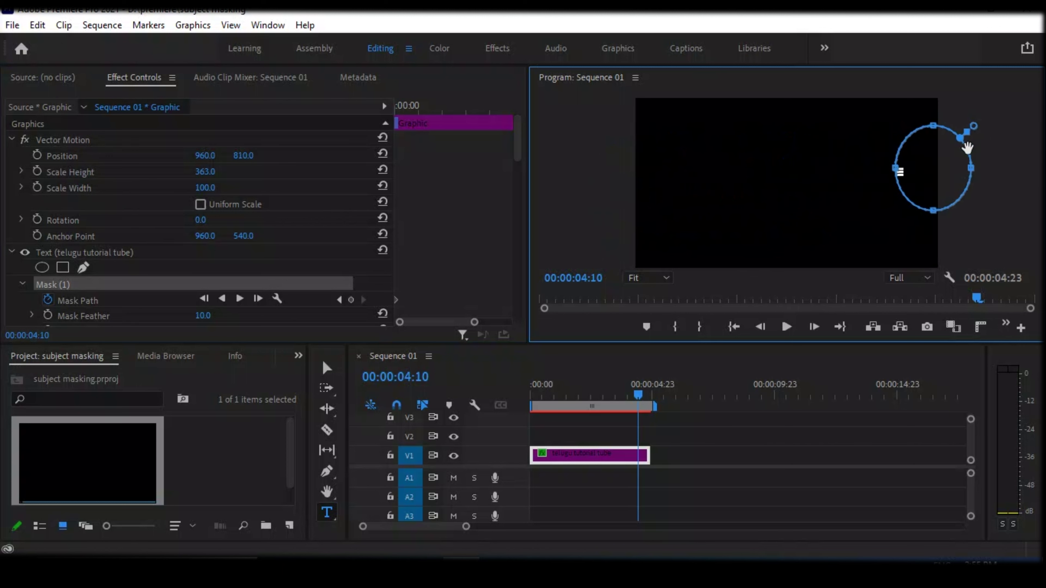
pyautogui.moveTo(967, 147); pyautogui.dragTo(984, 146)
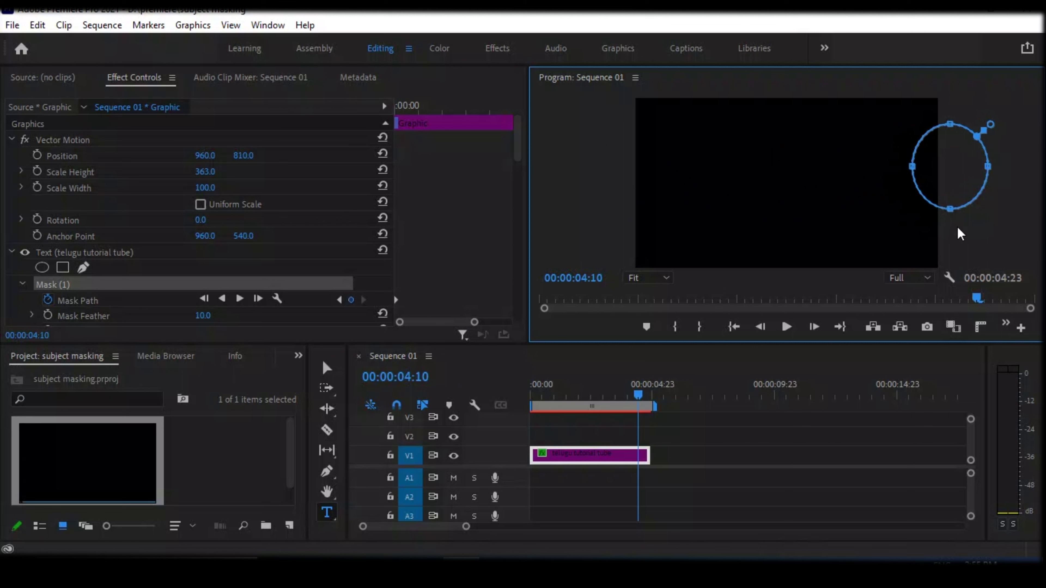
pyautogui.moveTo(643, 405)
pyautogui.mouseDown()
pyautogui.moveTo(540, 404)
pyautogui.moveTo(561, 402)
pyautogui.mouseUp()
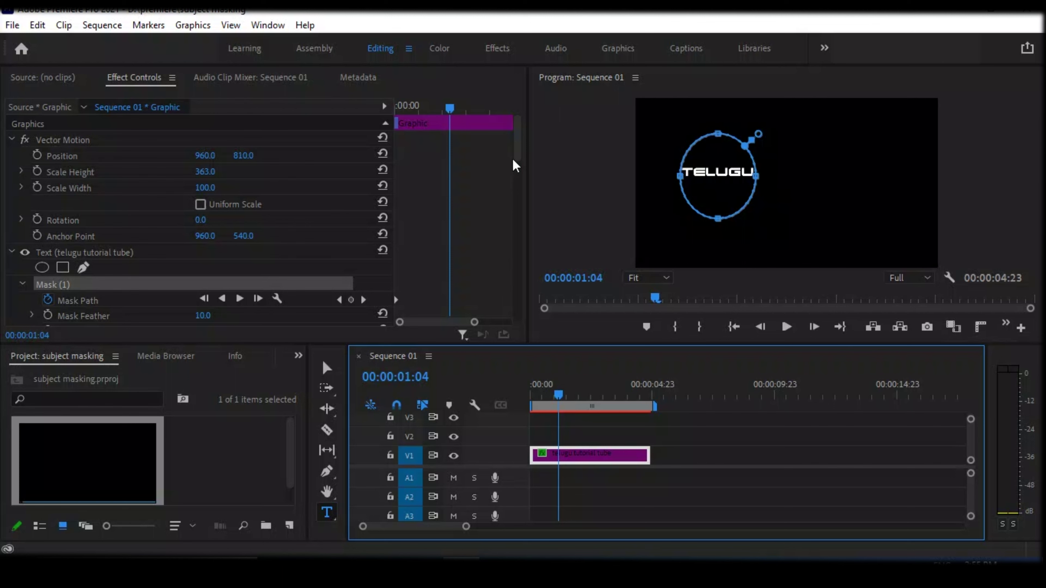
# Increase the Mask Feather to 223.0 for a soft mask edge
pyautogui.click(520, 156)
pyautogui.scroll(-2, 520, 159)
pyautogui.scroll(-2, 521, 161)
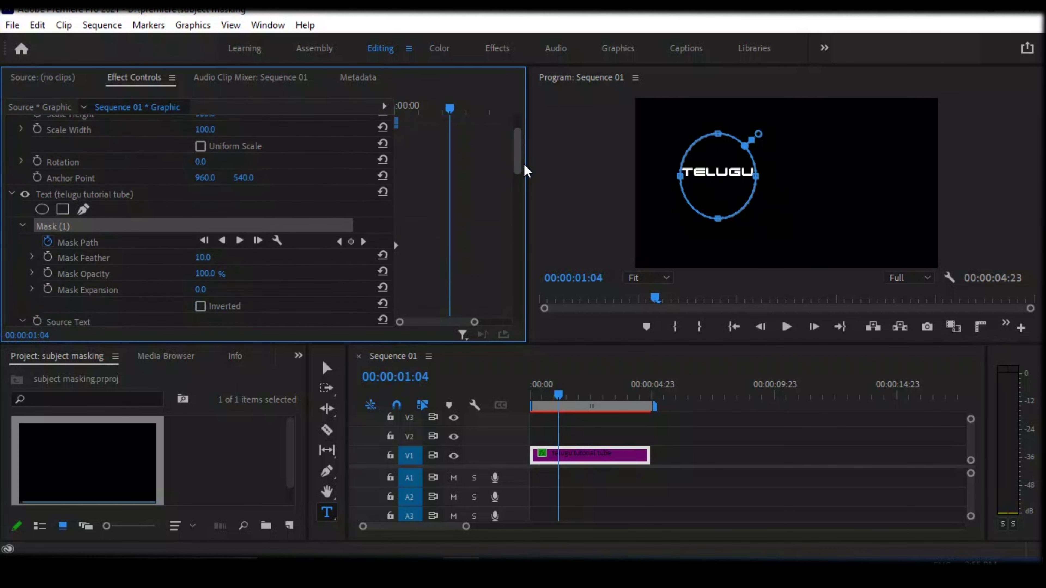
pyautogui.scroll(-2, 523, 162)
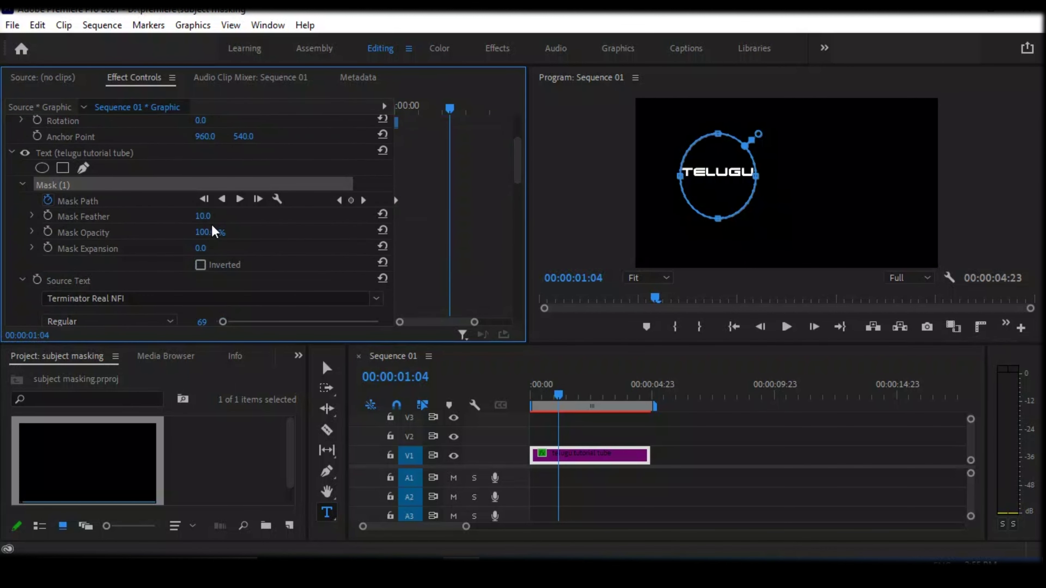
pyautogui.moveTo(203, 217); pyautogui.dragTo(216, 213)
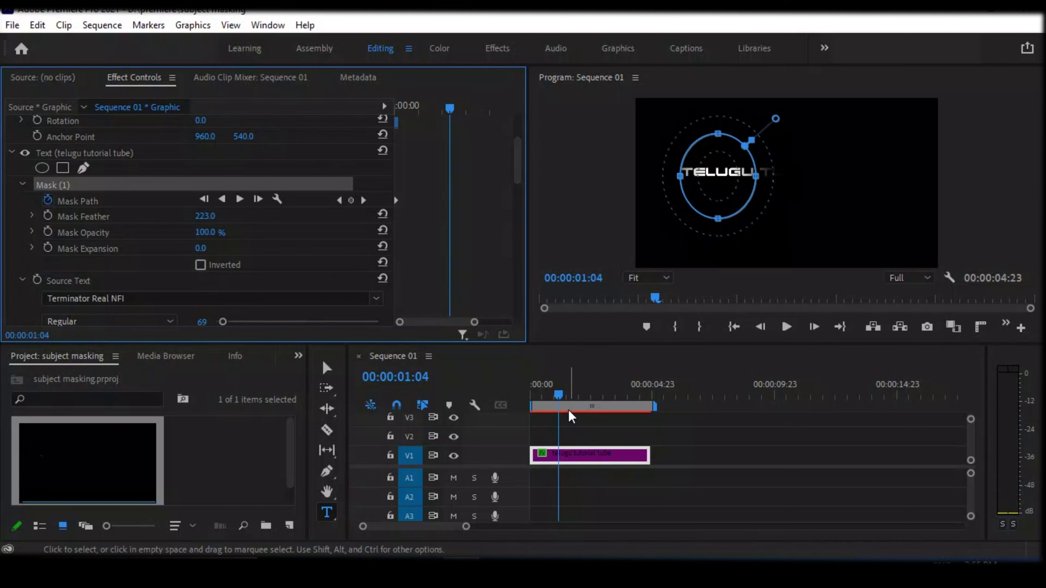
# Scrub the timeline from the start to check the soft-edged reveal across the title
pyautogui.click(556, 392)
pyautogui.press('Home')
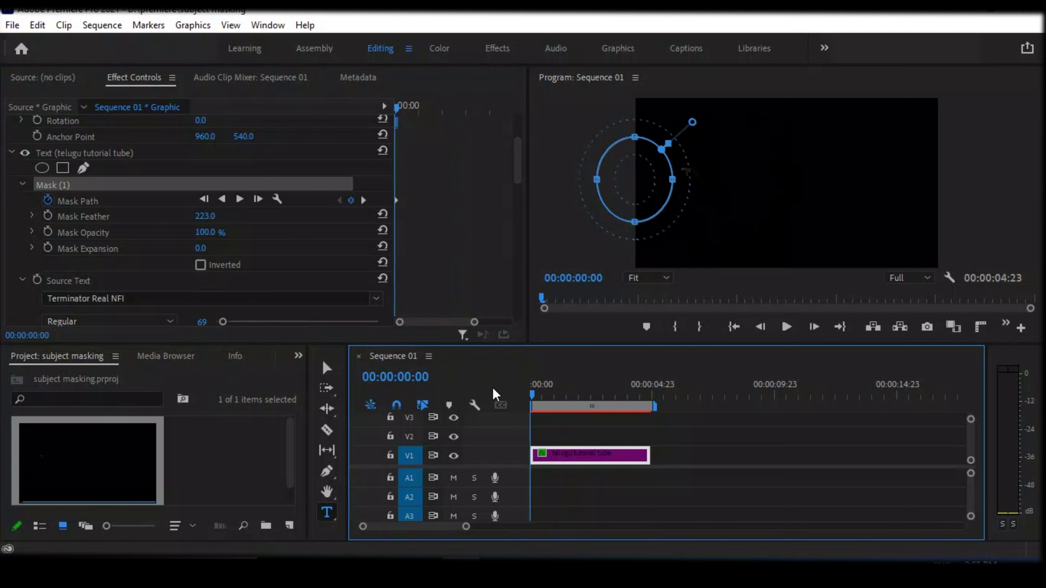
pyautogui.moveTo(531, 396); pyautogui.dragTo(581, 400)
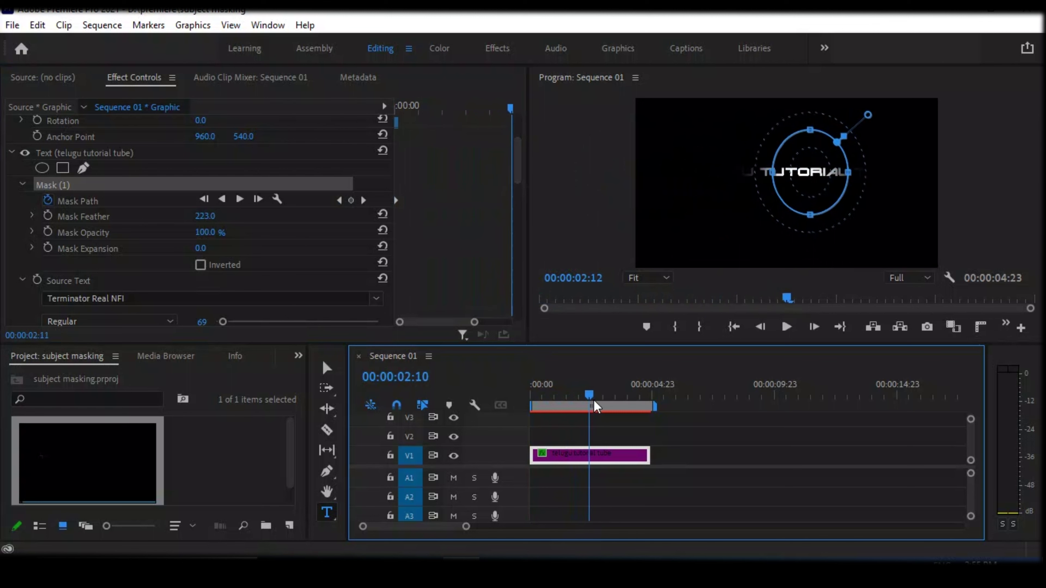
pyautogui.moveTo(581, 400); pyautogui.dragTo(652, 396)
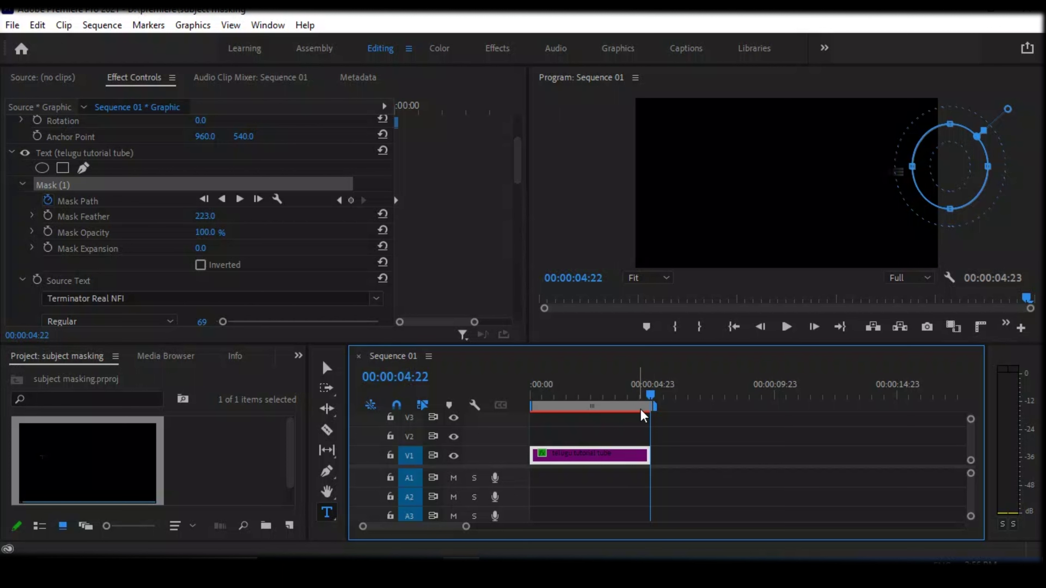
pyautogui.moveTo(651, 398)
pyautogui.mouseDown()
pyautogui.moveTo(662, 395)
pyautogui.moveTo(585, 406)
pyautogui.mouseUp()
pyautogui.press('Home')
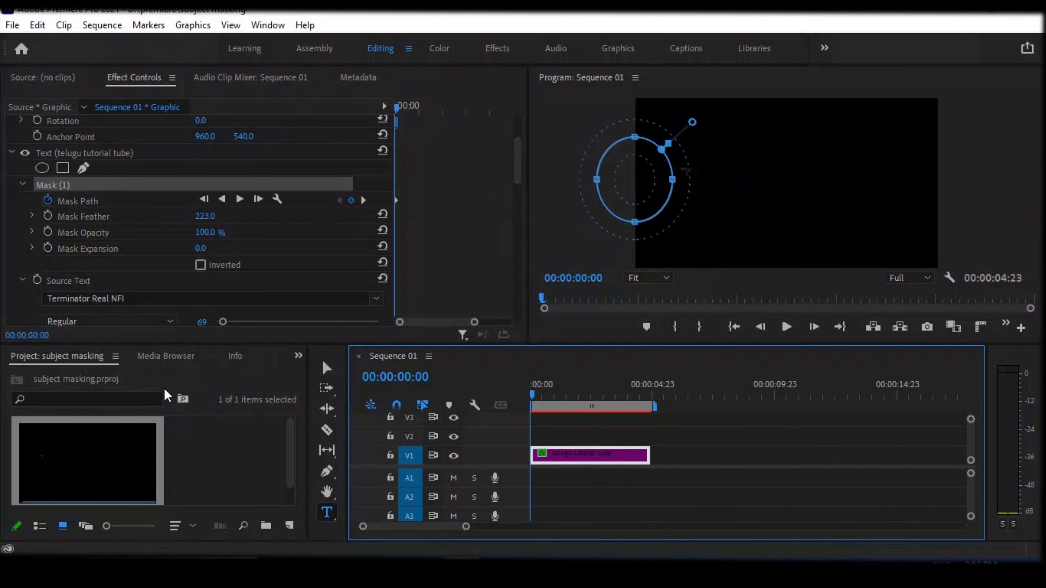
# Play the title animation twice from the start and scrub back to review the feathered reveal
pyautogui.press('space')
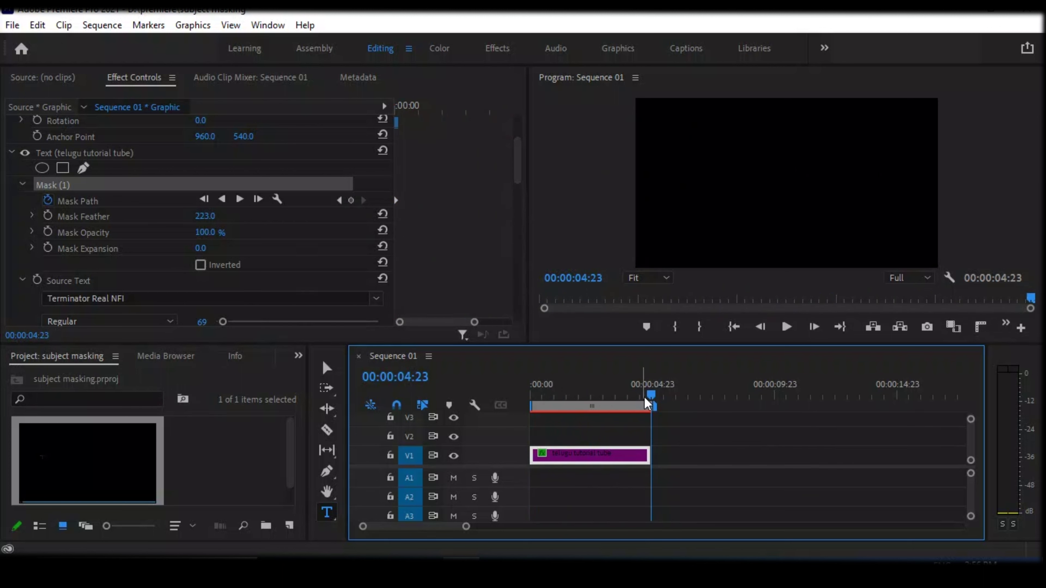
pyautogui.moveTo(643, 399); pyautogui.dragTo(519, 412)
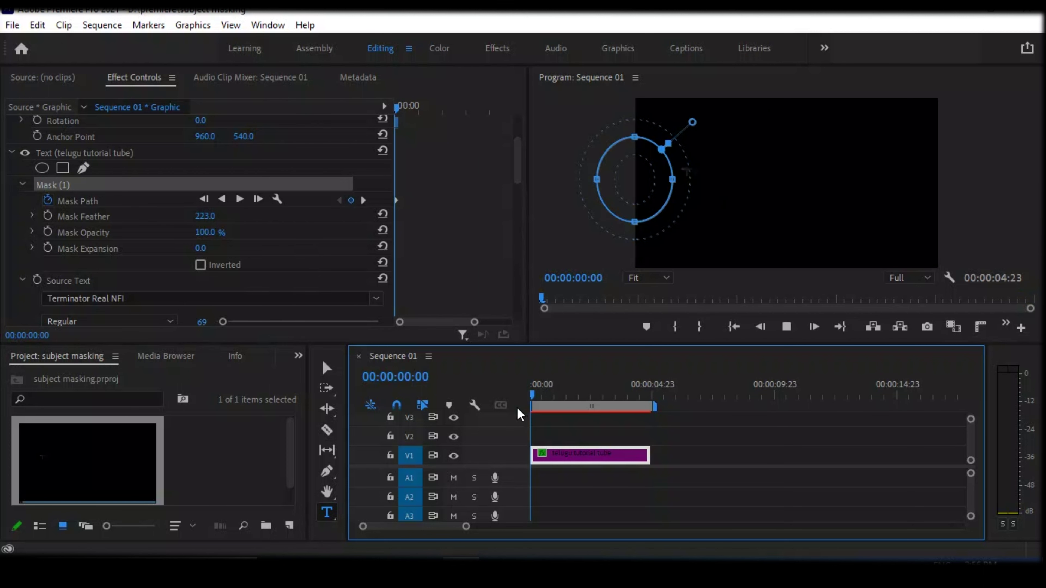
pyautogui.press('space')
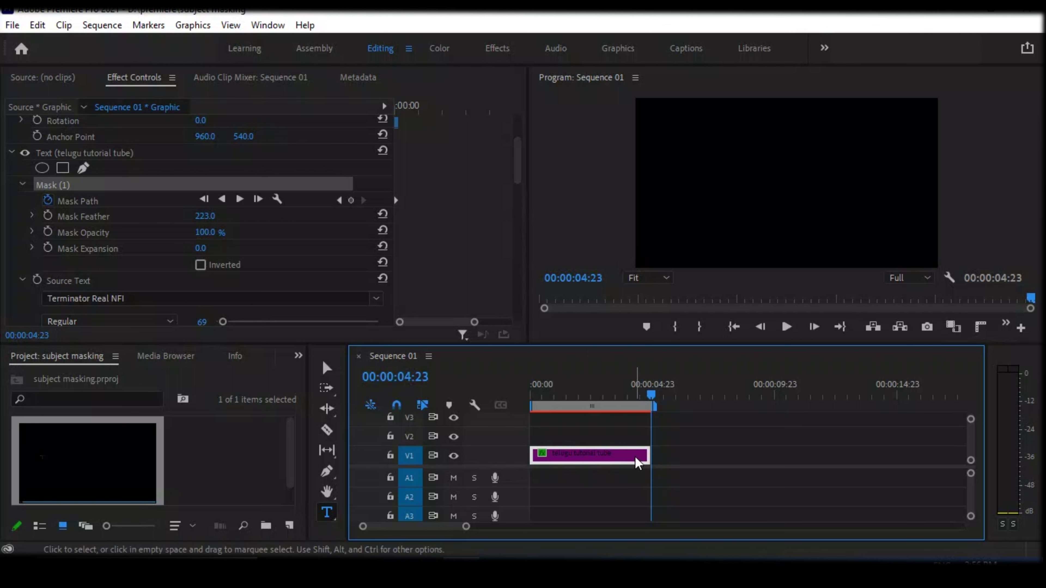
pyautogui.moveTo(637, 462)
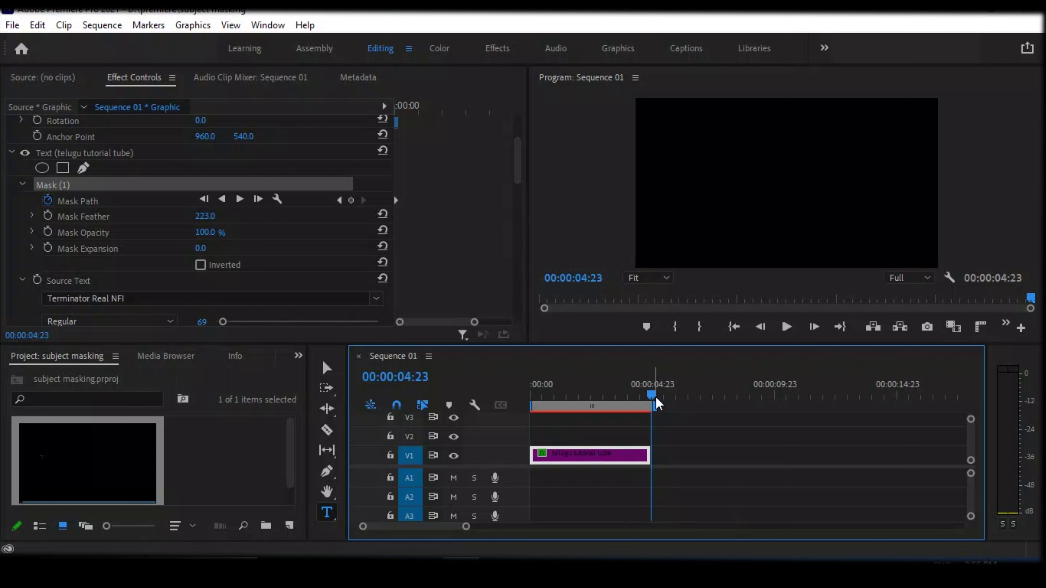
pyautogui.moveTo(652, 396)
pyautogui.mouseDown()
pyautogui.moveTo(536, 414)
pyautogui.moveTo(617, 437)
pyautogui.mouseUp()
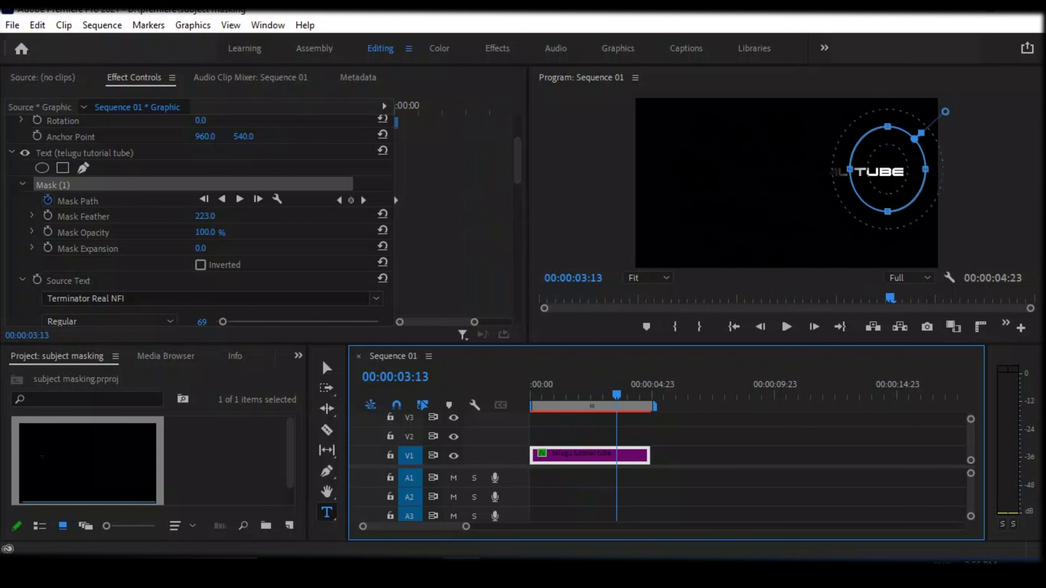